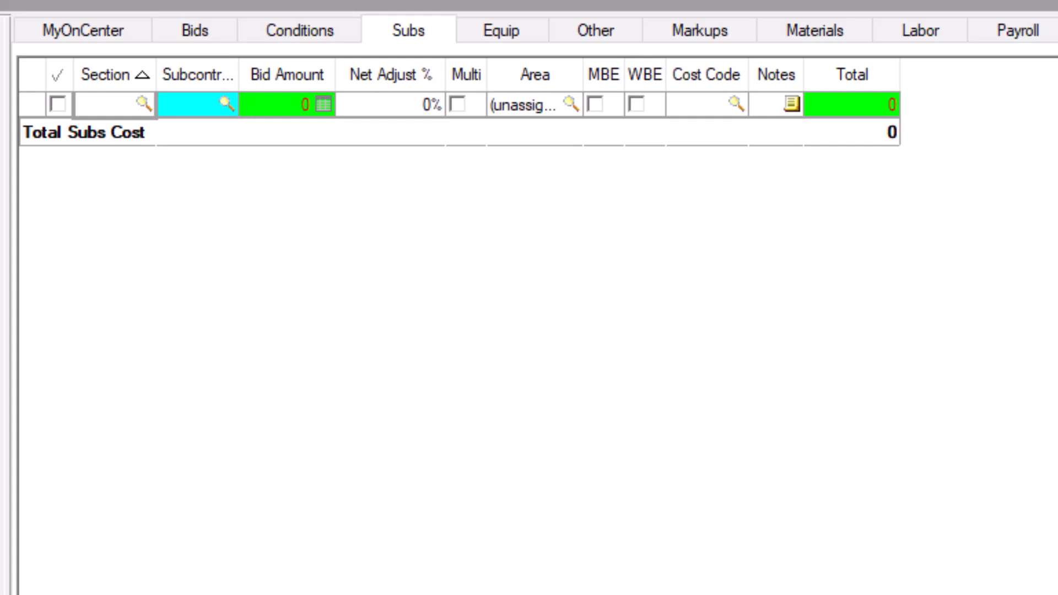
Activate bid sections 07 21 00 Thermal Insulation and 09 90 00 Painting and Coating for the project
right_click(609, 430)
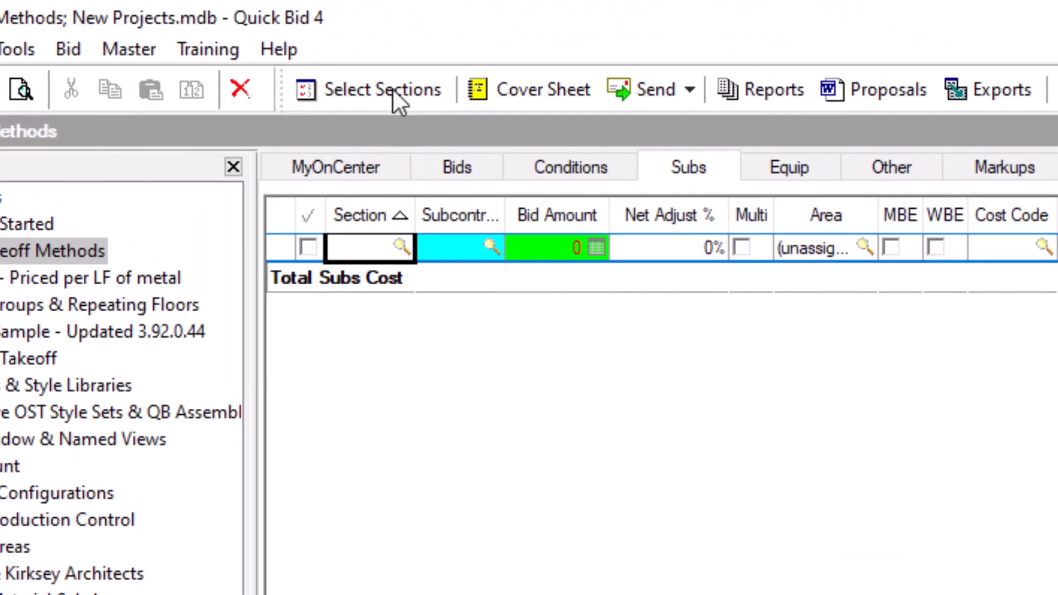
click(392, 88)
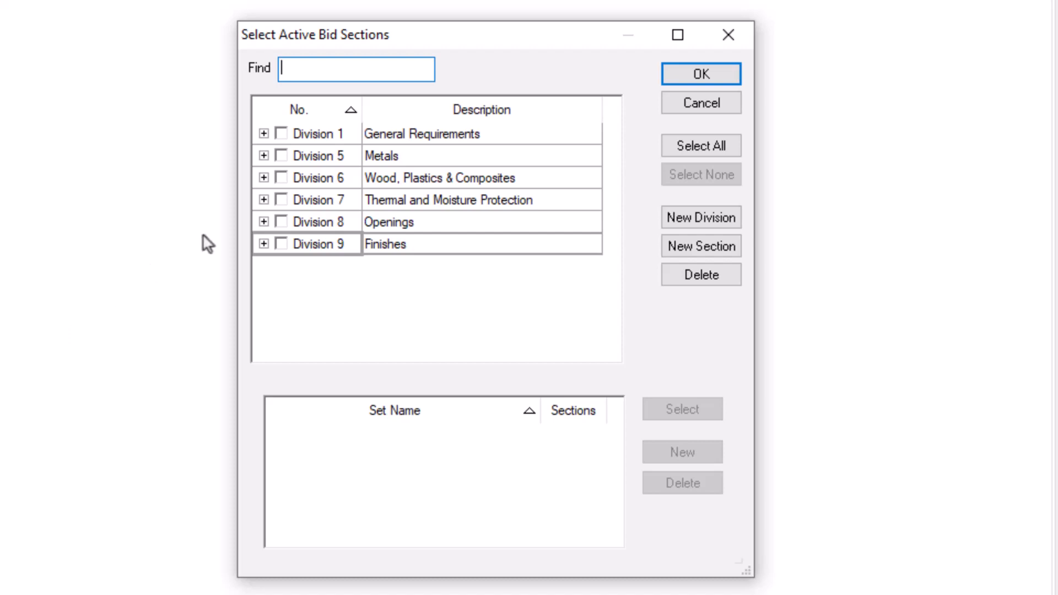
click(264, 200)
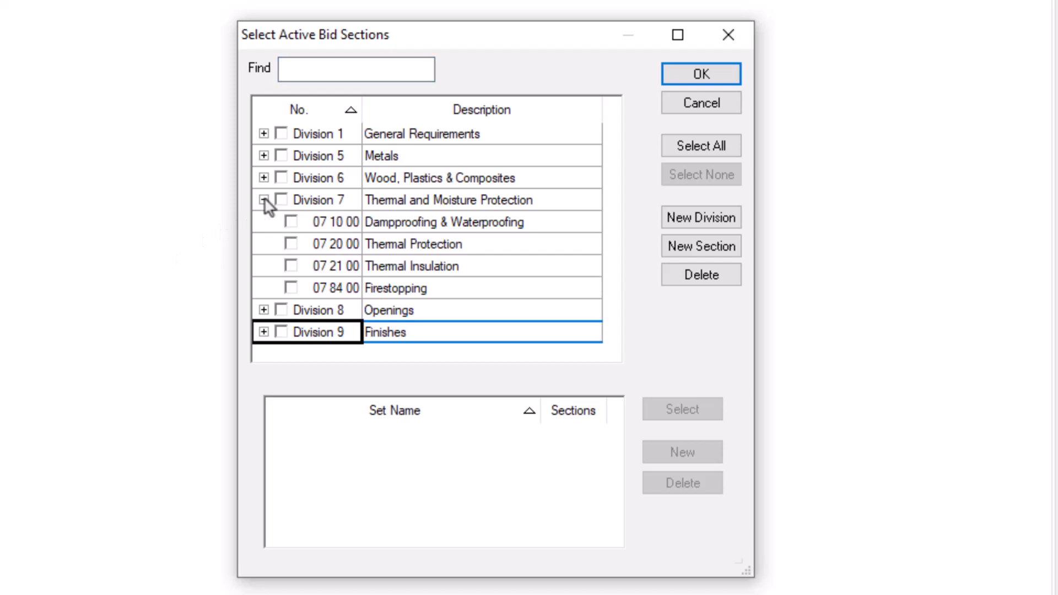
click(290, 266)
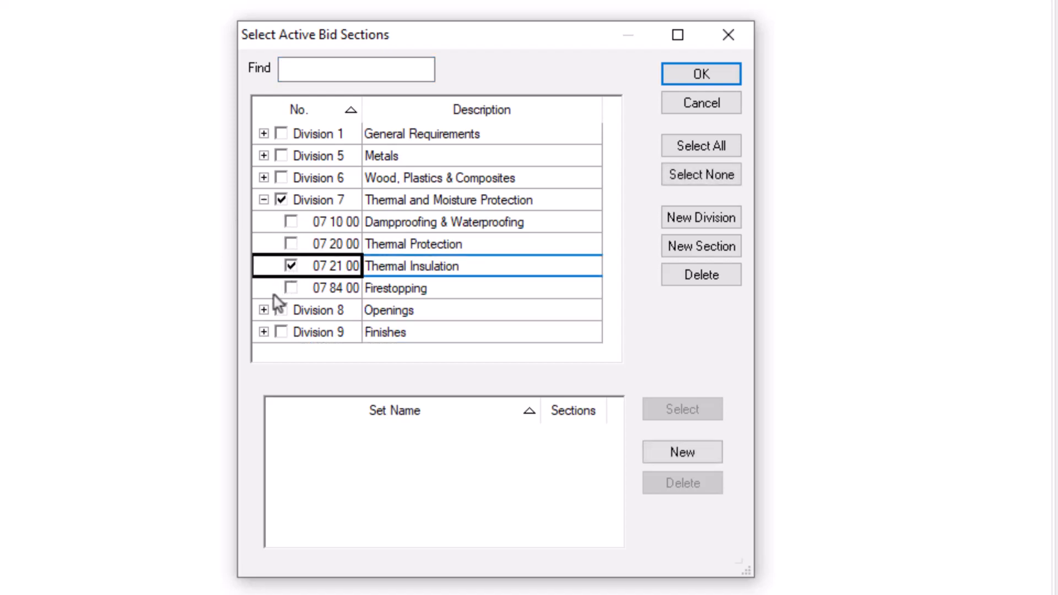
click(264, 333)
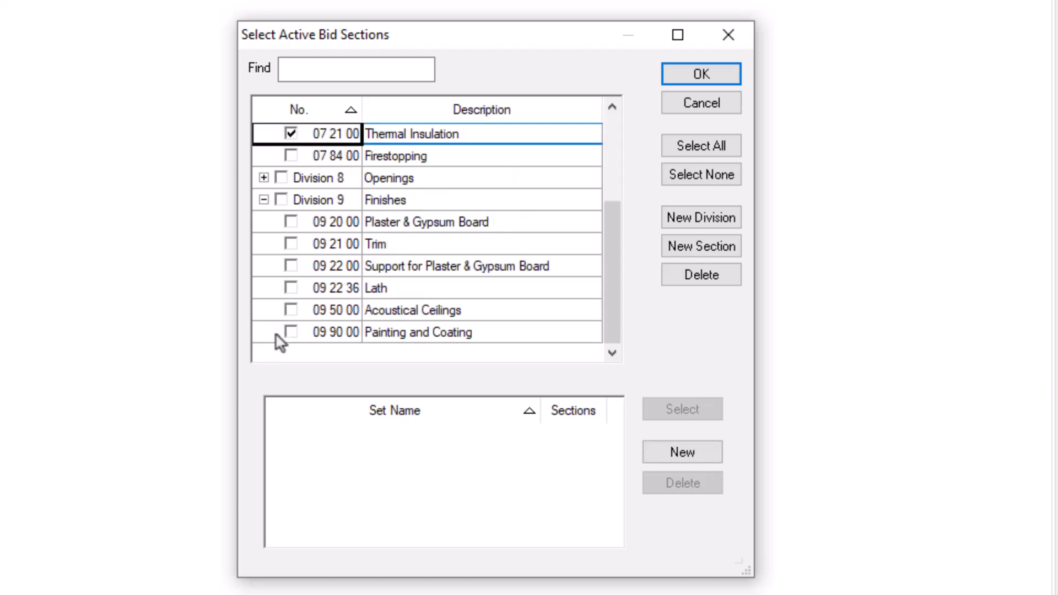
click(290, 332)
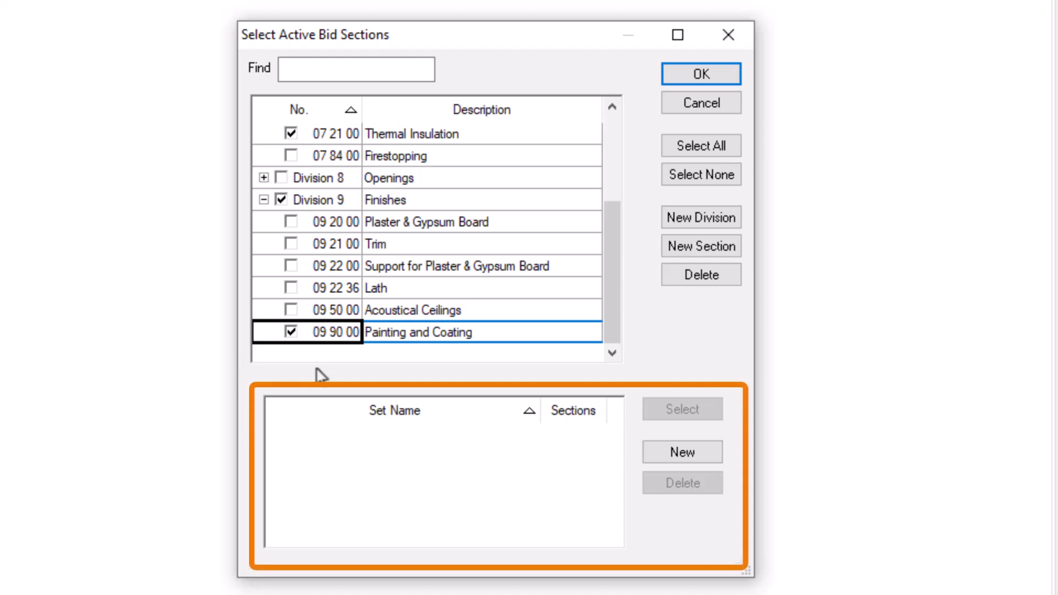
Save the checked bid sections as a set named "Standard Subs" and accept the section selection
click(709, 451)
text(S)
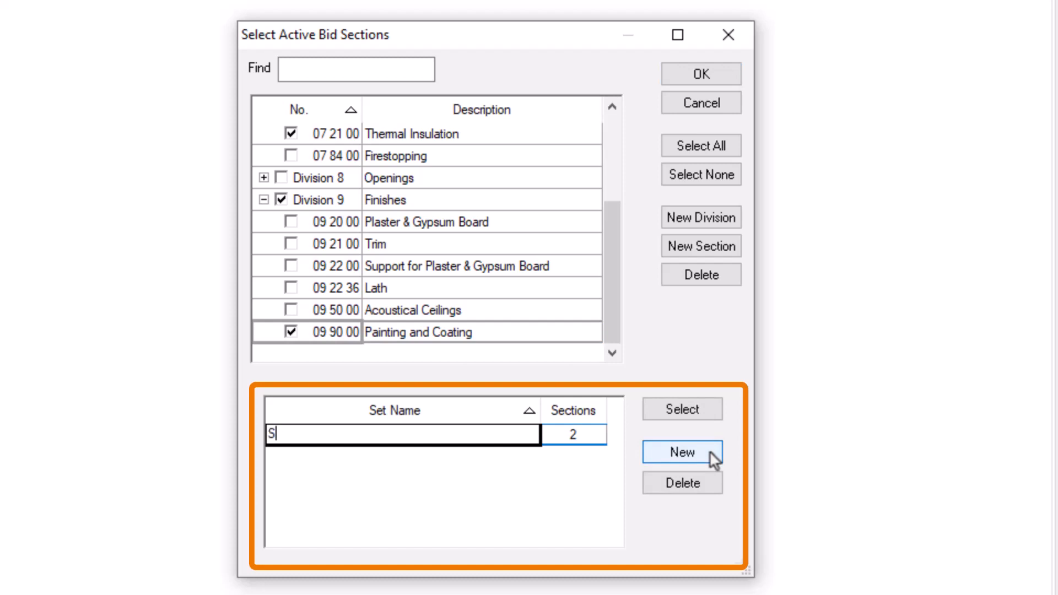
text(tandard Subs)
key(Return)
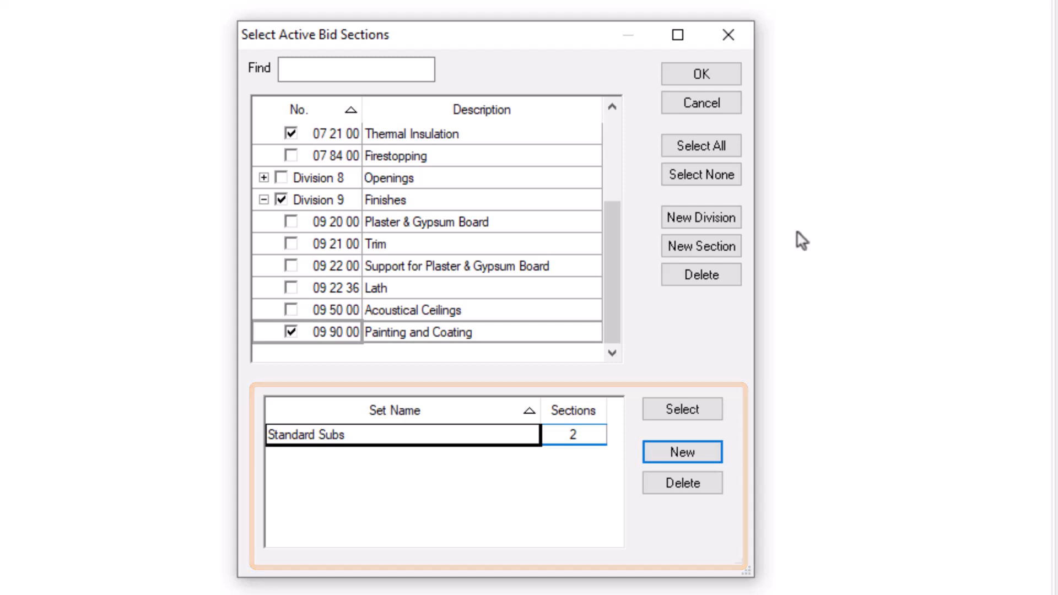
click(709, 77)
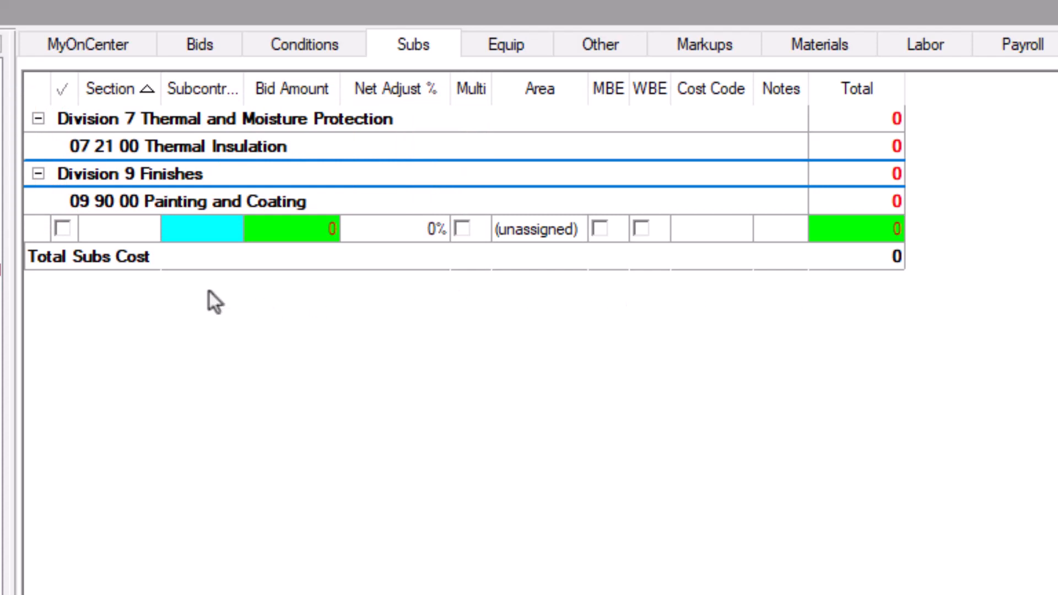
Assign Jones Paint as the subcontractor on the blank bid line under 09 90 00 Painting and Coating
click(228, 231)
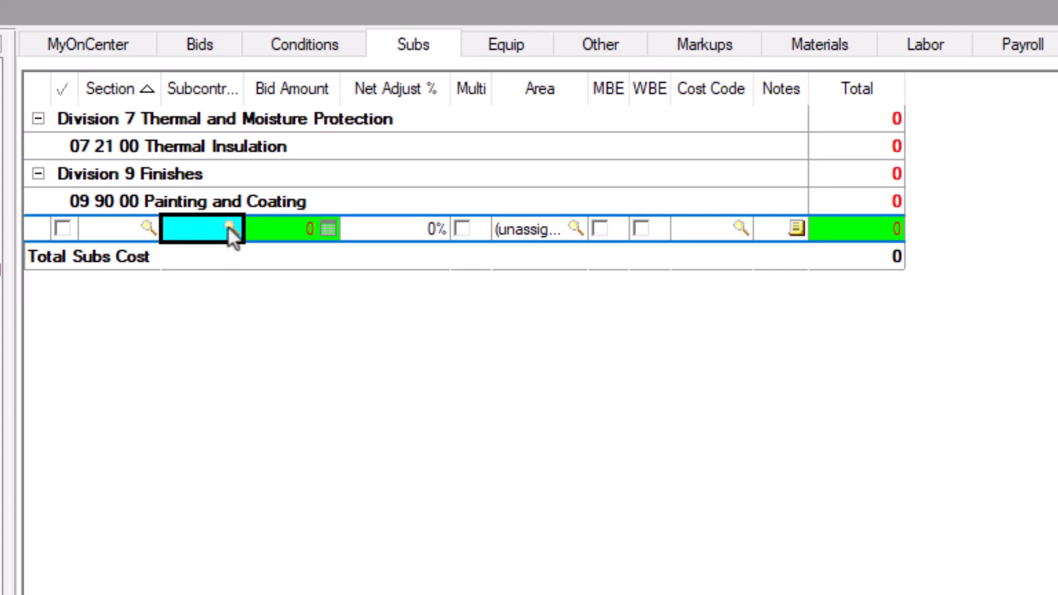
click(230, 228)
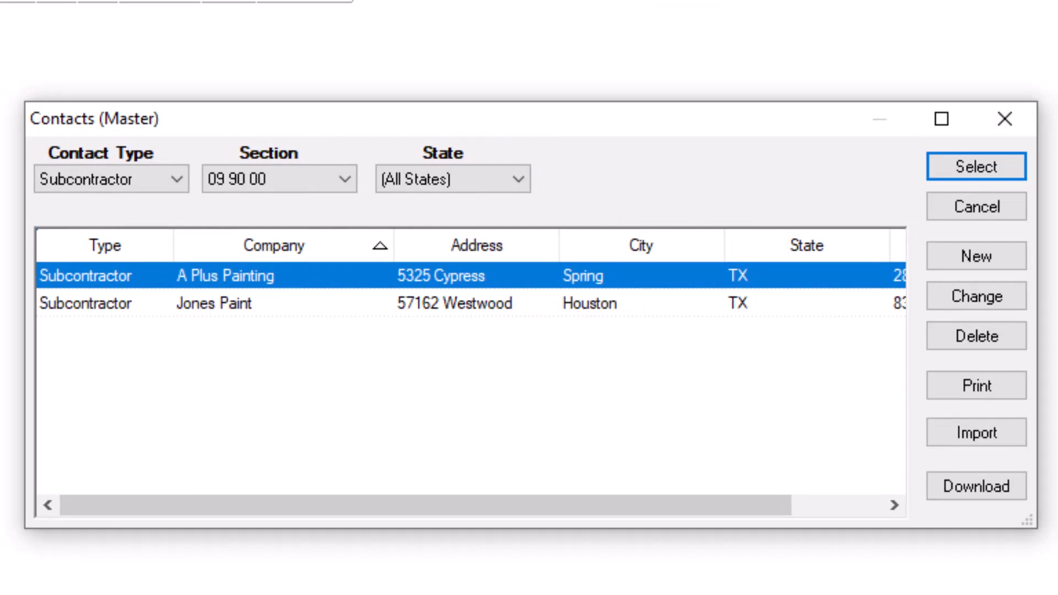
double_click(263, 304)
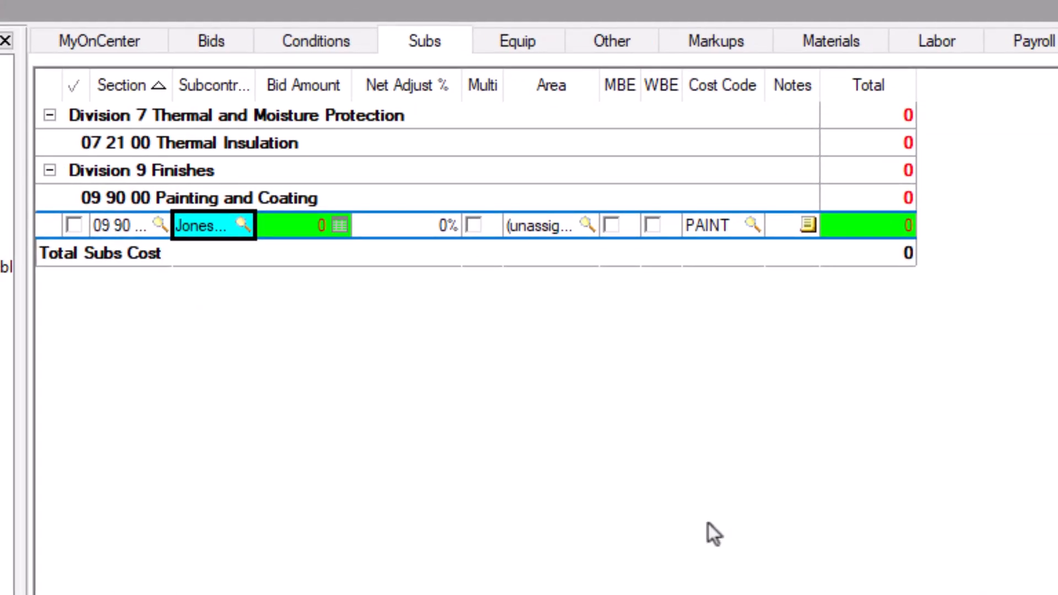
Set the Jones Paint bid amount to 15000 with a net adjustment of 5%
click(306, 237)
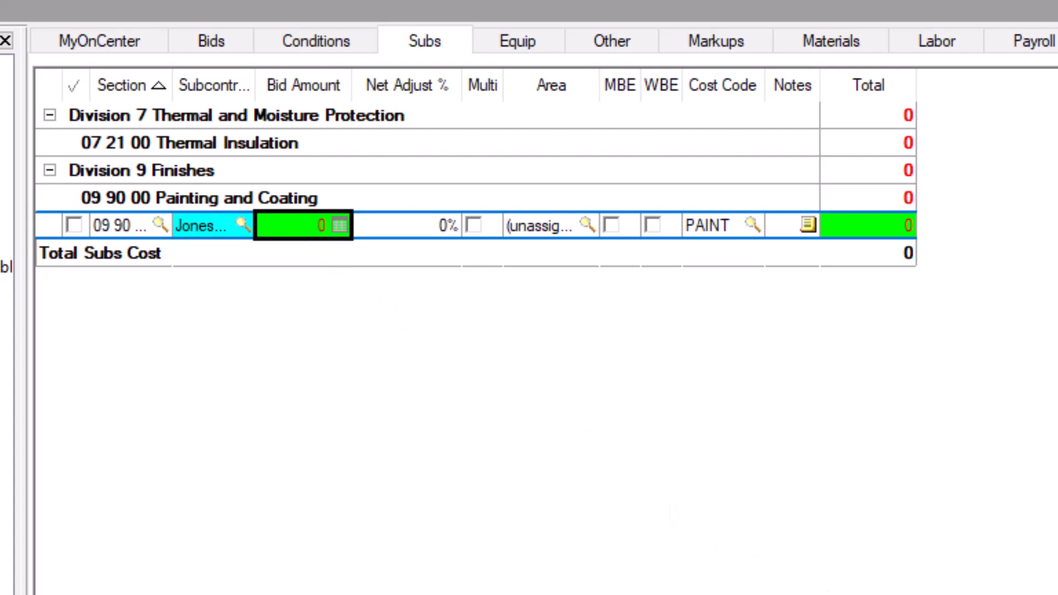
text(15000)
key(Tab)
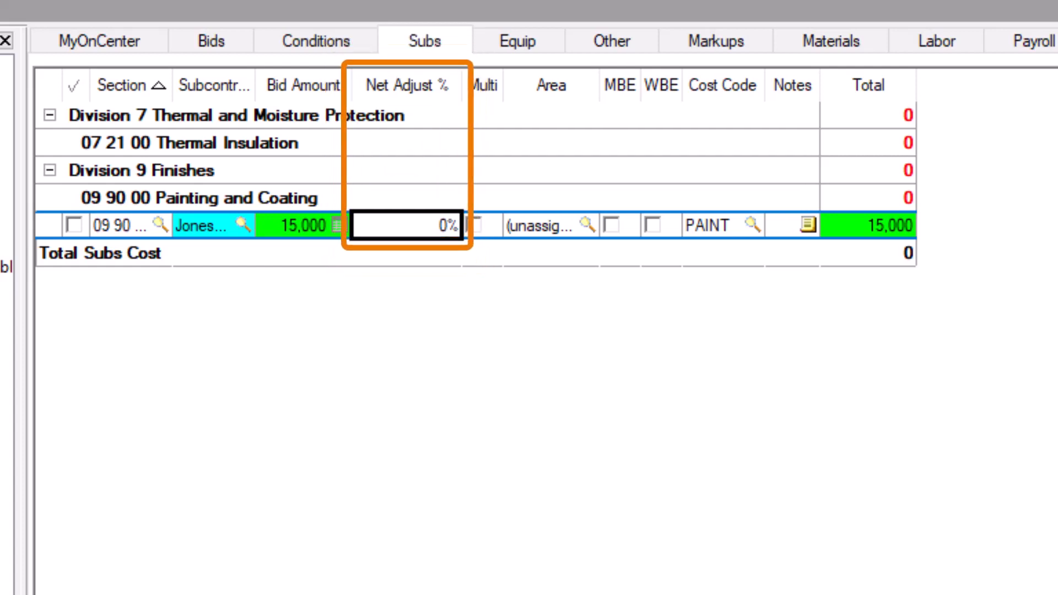
text(5)
key(Return)
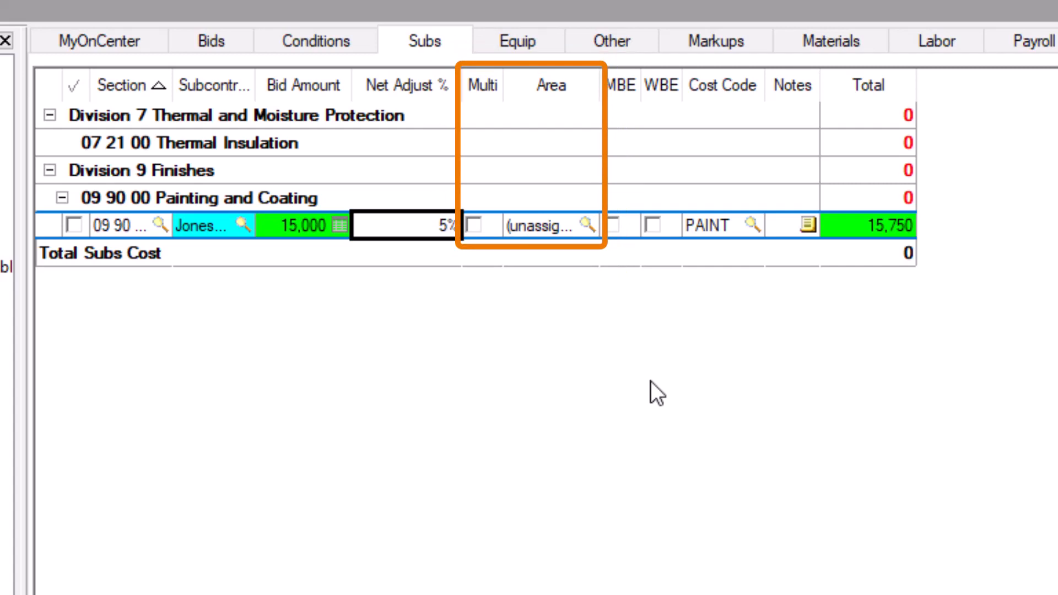
Split the Jones Paint bid across Floor 2 areas: 10,000 to the core restrooms, 5,000 to Elec Room, and 0 to unassigned
click(474, 225)
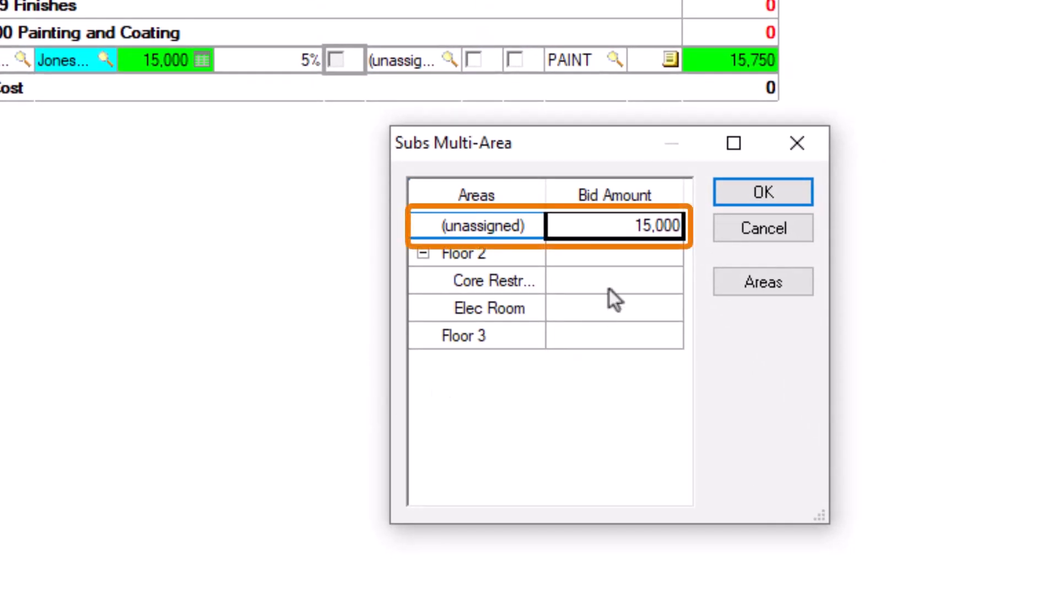
click(624, 284)
text(10000)
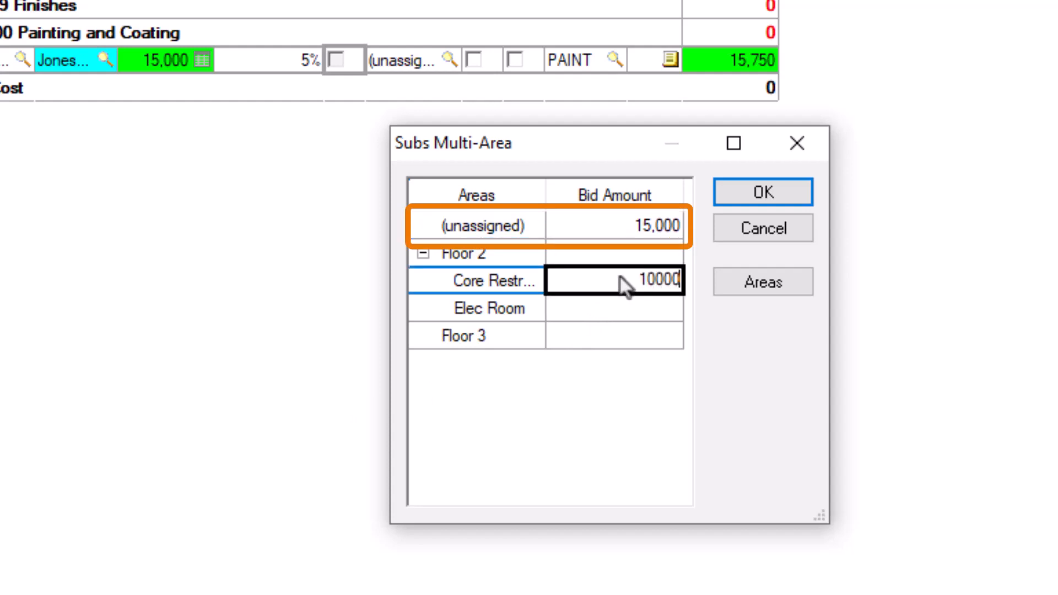
key(Return)
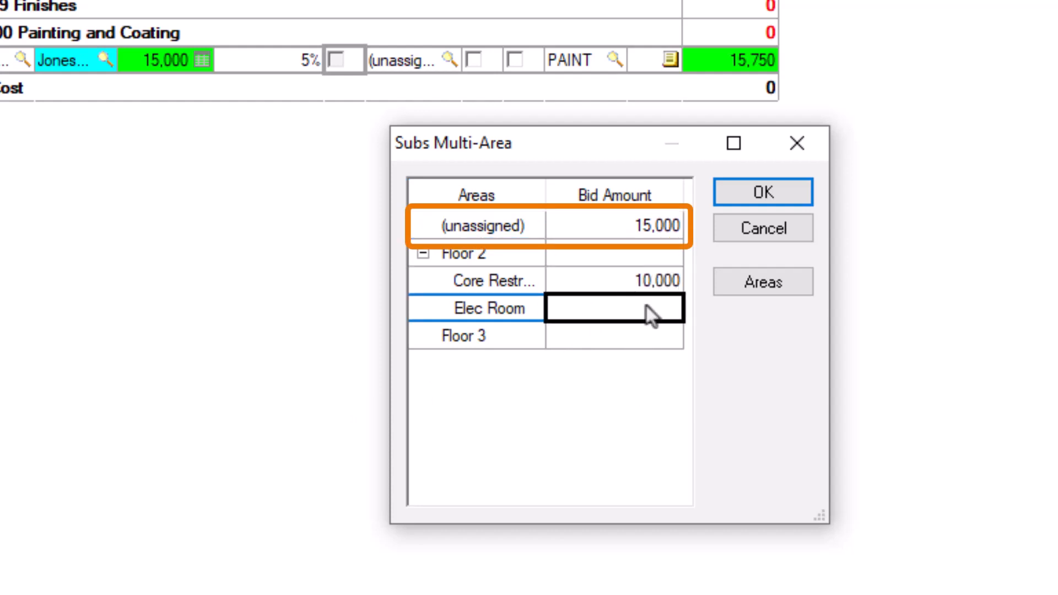
text(5000)
key(Return)
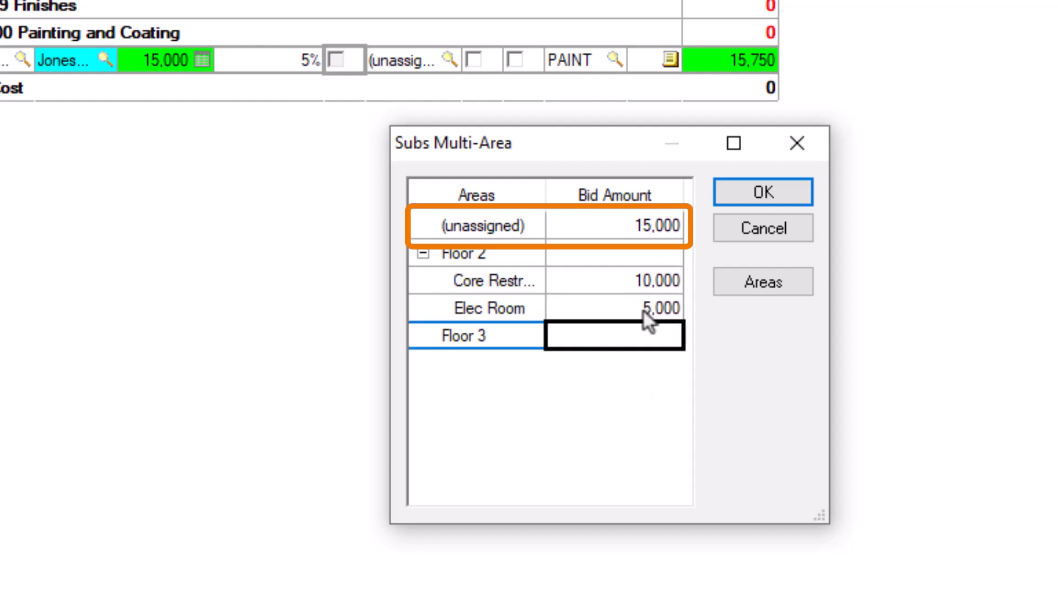
click(677, 232)
text(0)
key(Return)
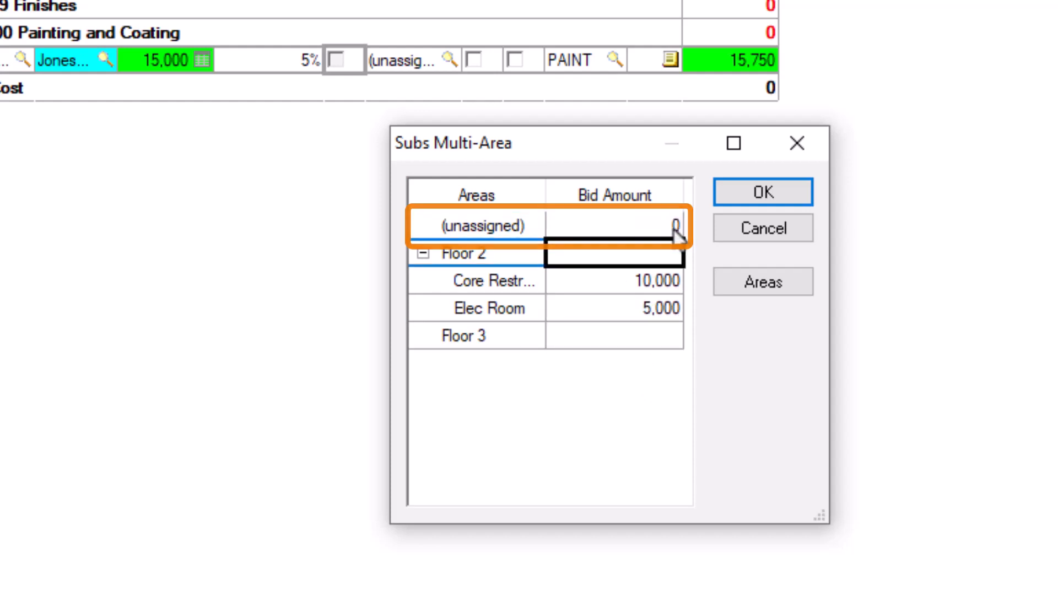
click(773, 190)
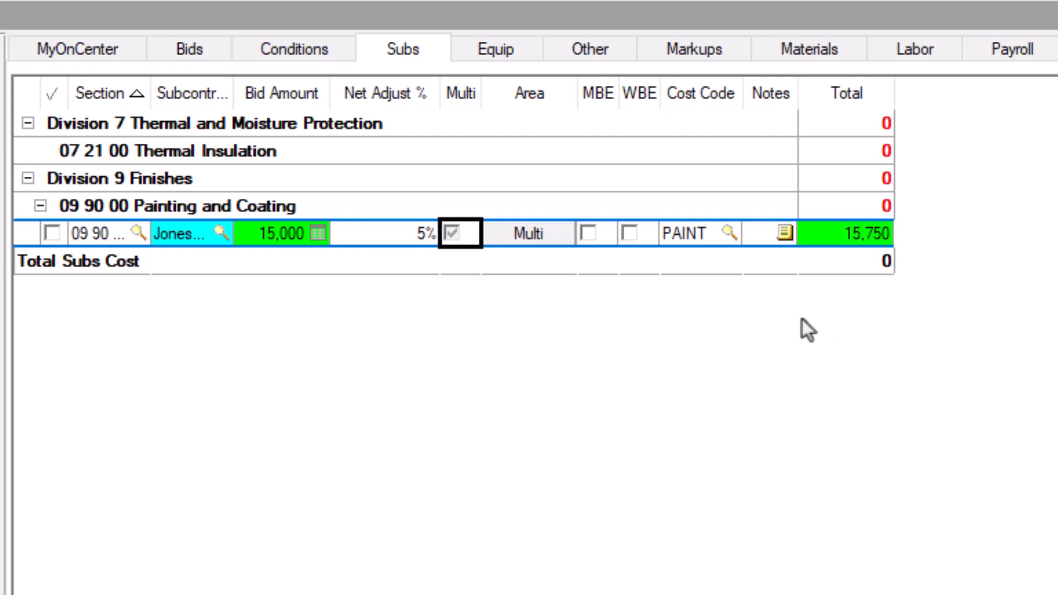
Keep PAINT as the Jones Paint bid's cost code and add the note "Using SW Paint"
click(729, 234)
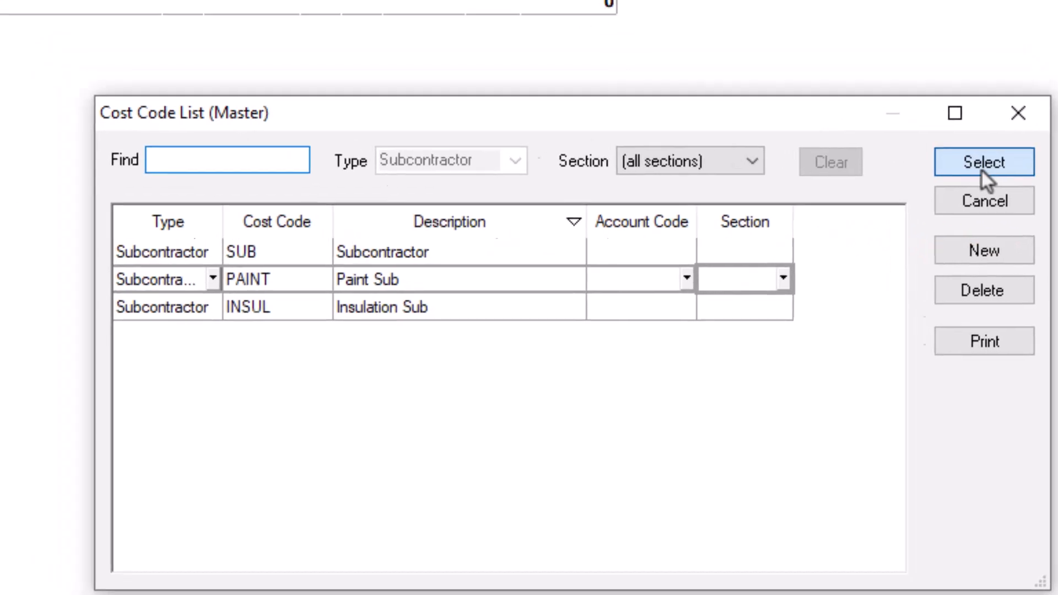
click(937, 124)
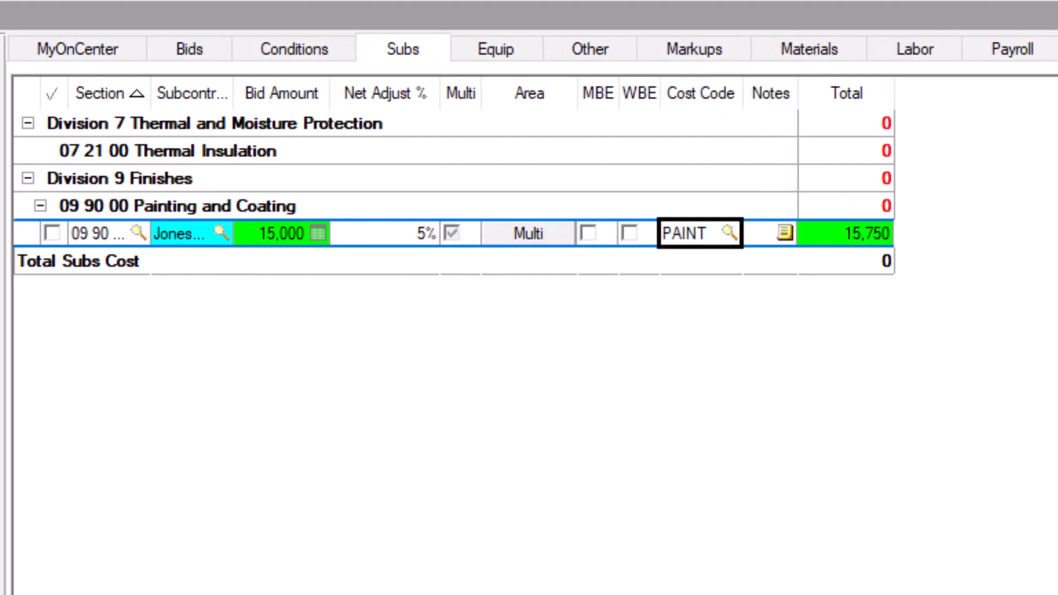
click(785, 233)
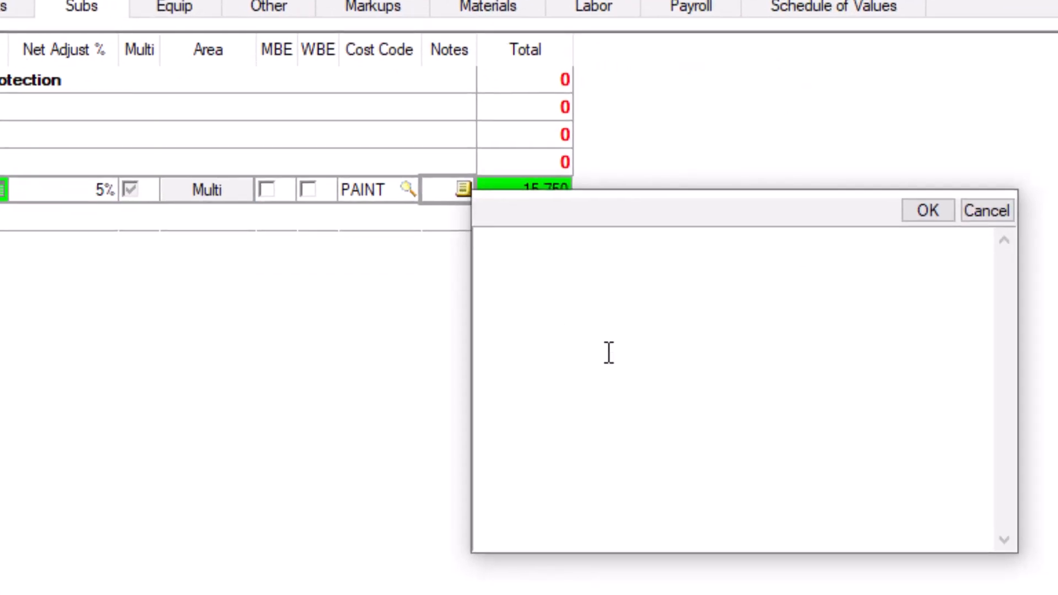
text(Using SW Paint)
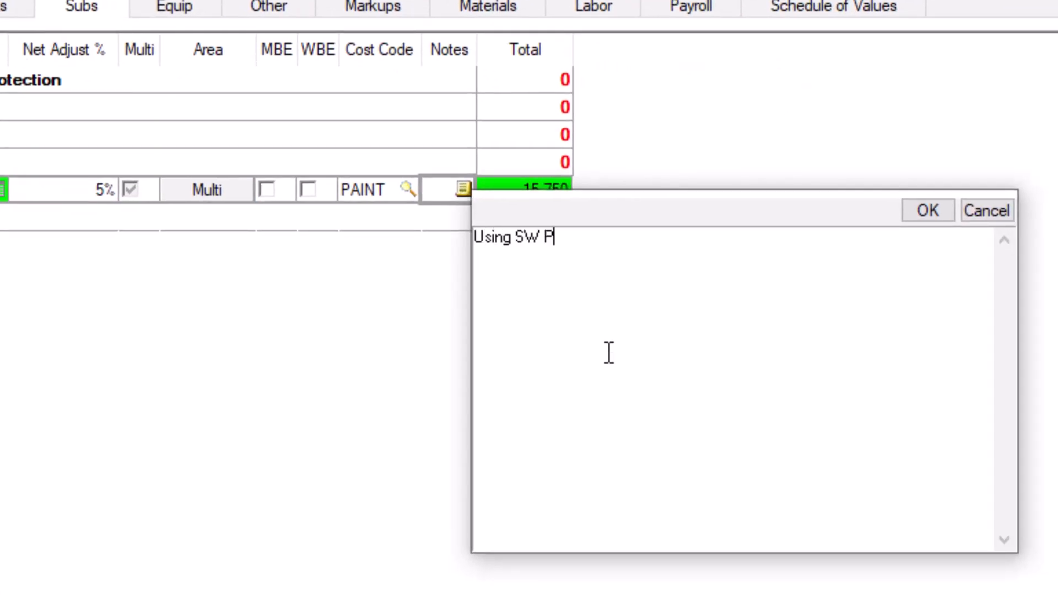
click(929, 210)
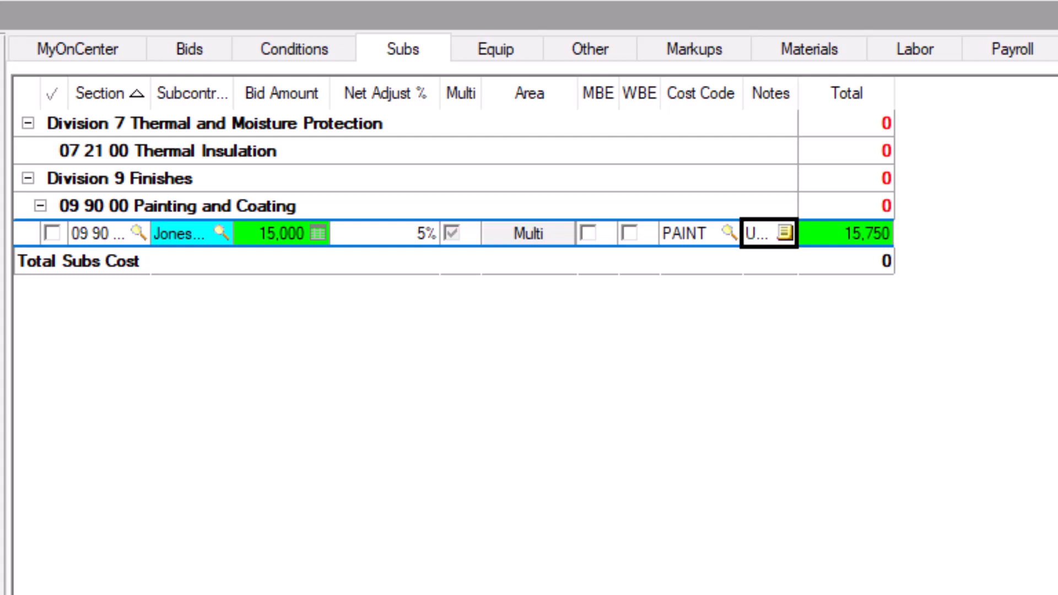
Add a new subs bid under 07 21 00 Thermal Insulation with Wooly Insulation as the subcontractor
click(196, 160)
right_click(197, 160)
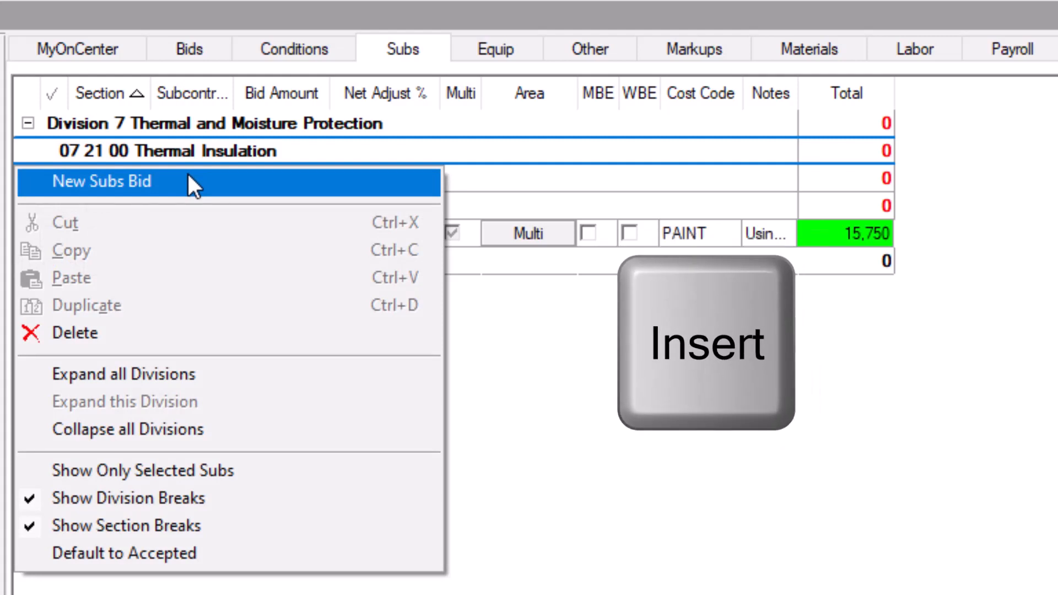
click(188, 174)
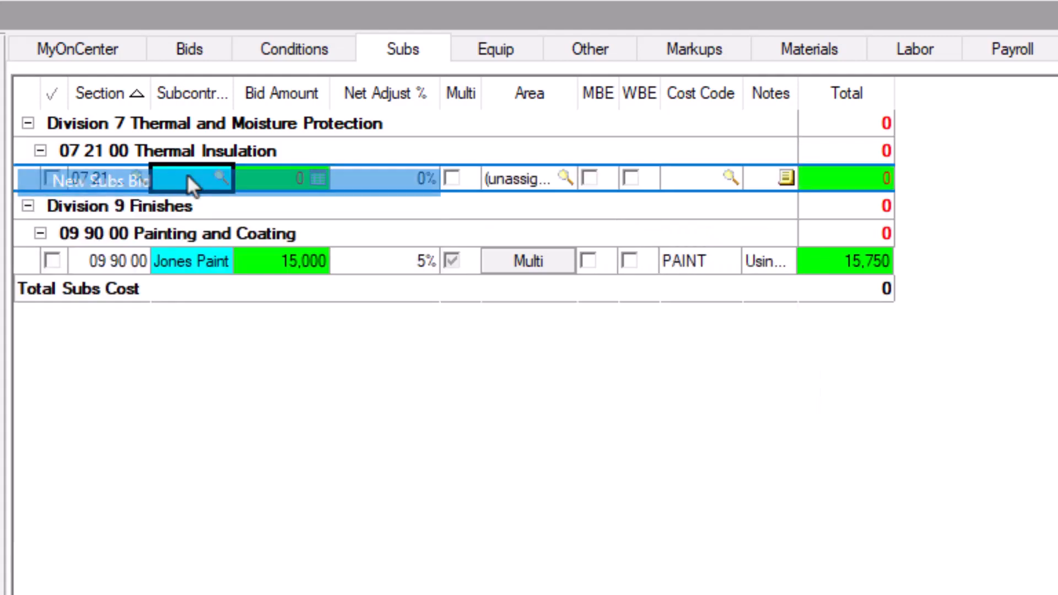
click(219, 178)
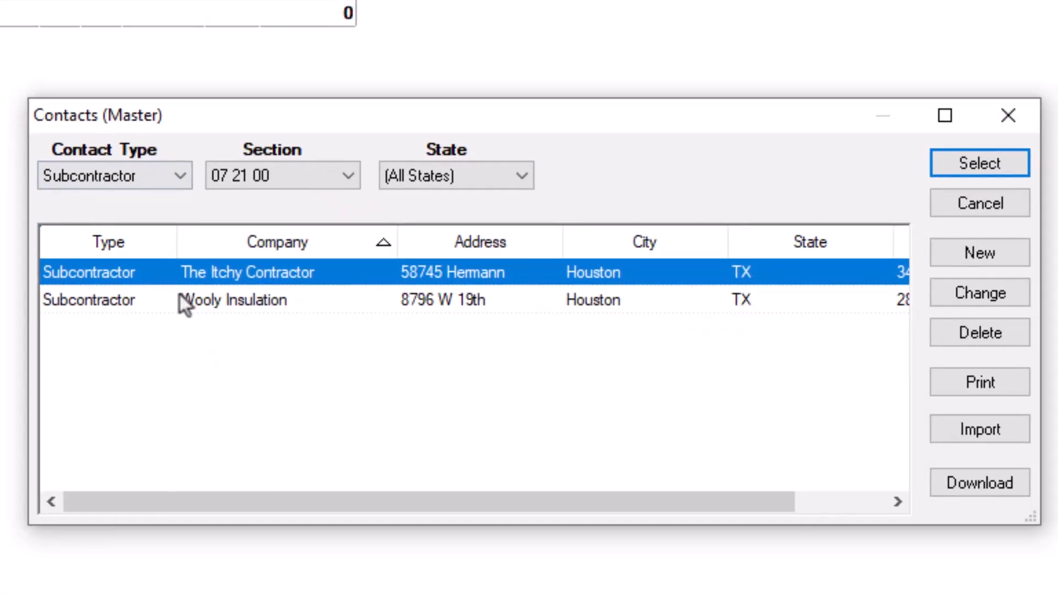
double_click(189, 302)
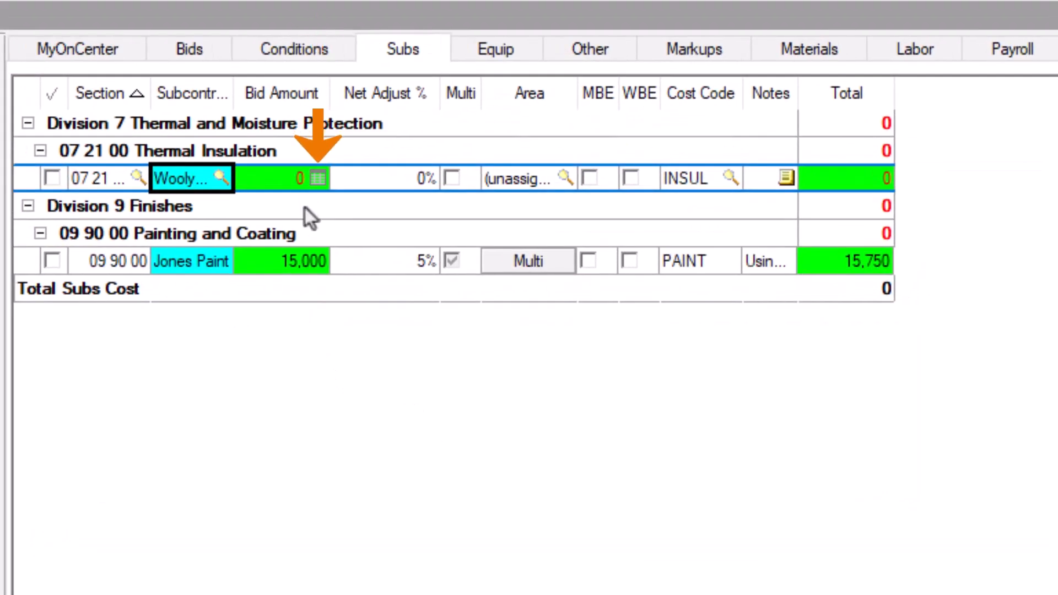
In the Wooly Insulation bid worksheet, enter a Labor line with quantity 1, unit Lump Sum, and labor cost 5000
click(318, 178)
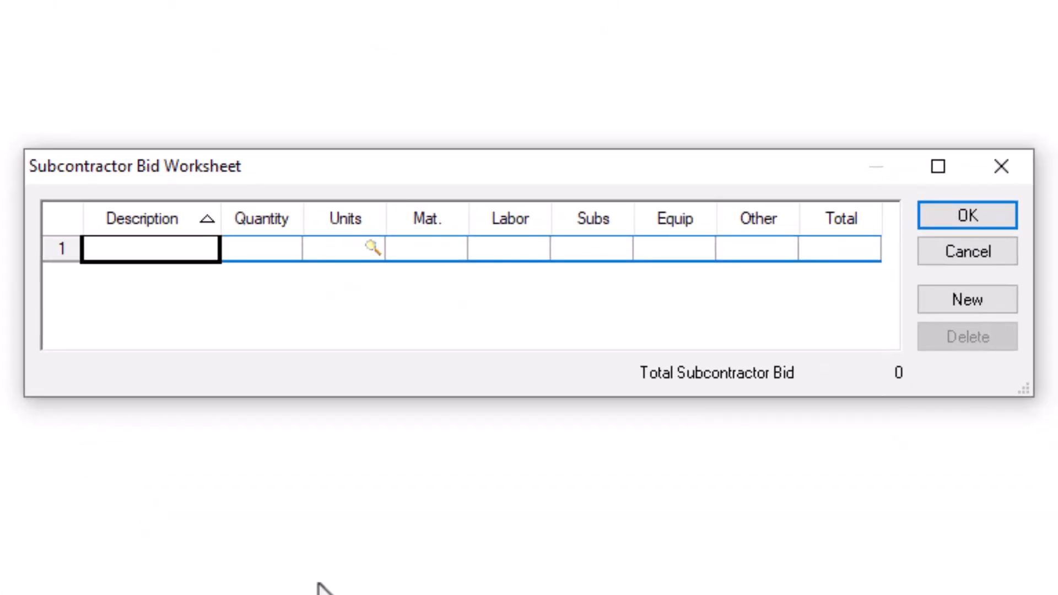
text(Labor)
click(275, 249)
text(1)
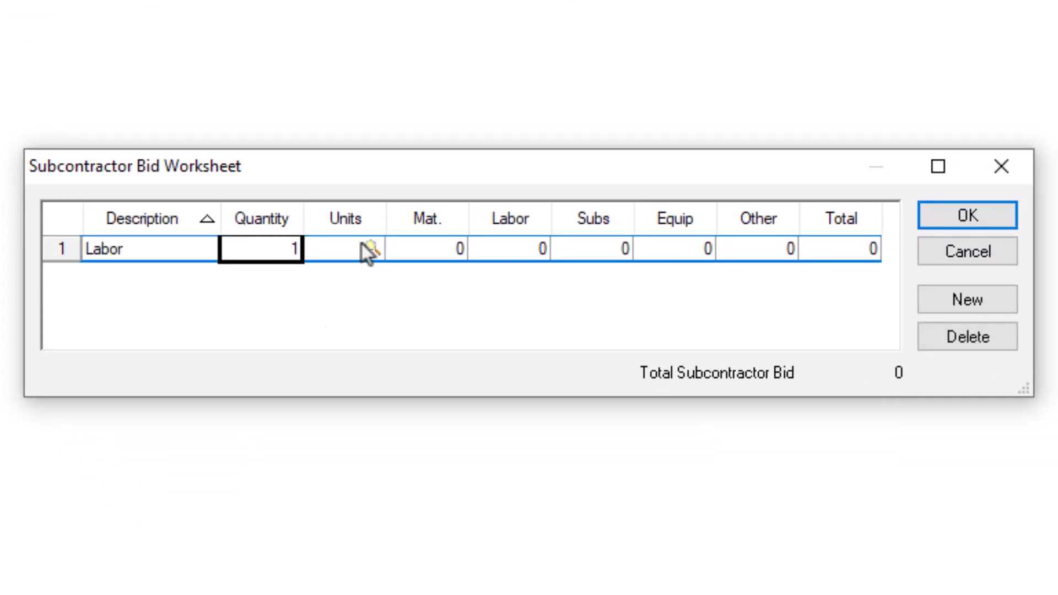
click(369, 248)
double_click(469, 562)
click(518, 252)
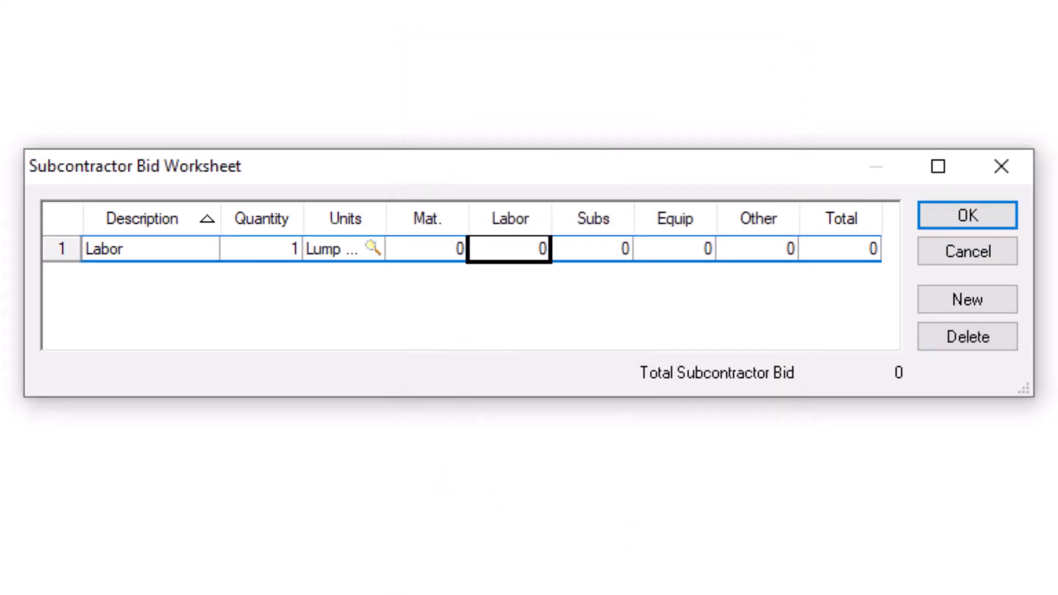
text(5000)
key(Tab)
Add a Materials line to the bid worksheet with quantity 1, unit Lump Sum, and material cost 10,000
click(998, 300)
text(M)
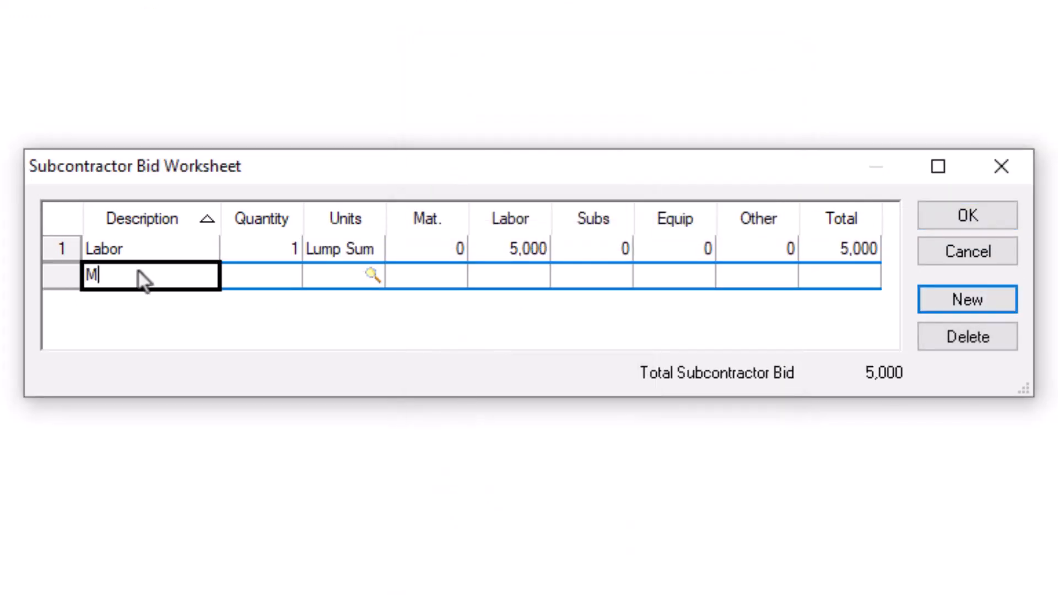
text(aterials)
key(Tab)
text(1)
click(371, 276)
click(372, 275)
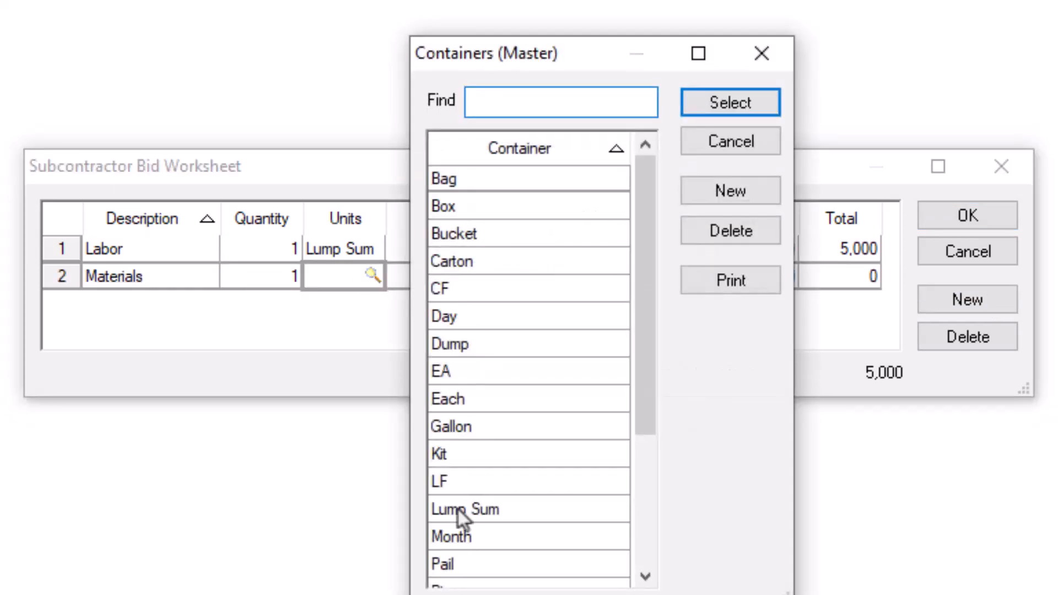
double_click(441, 511)
click(448, 281)
text(10,000)
key(Tab)
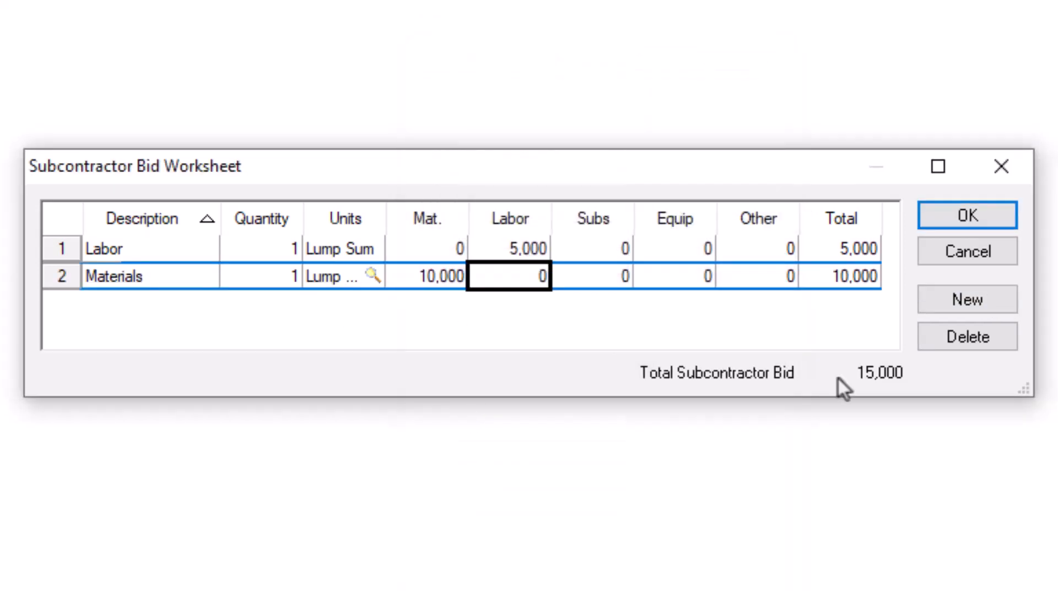
Add an Equip line with quantity 1, unit Lump Sum, and equipment cost 2500, and accept the bid worksheet
click(969, 300)
text(Equip)
key(Tab)
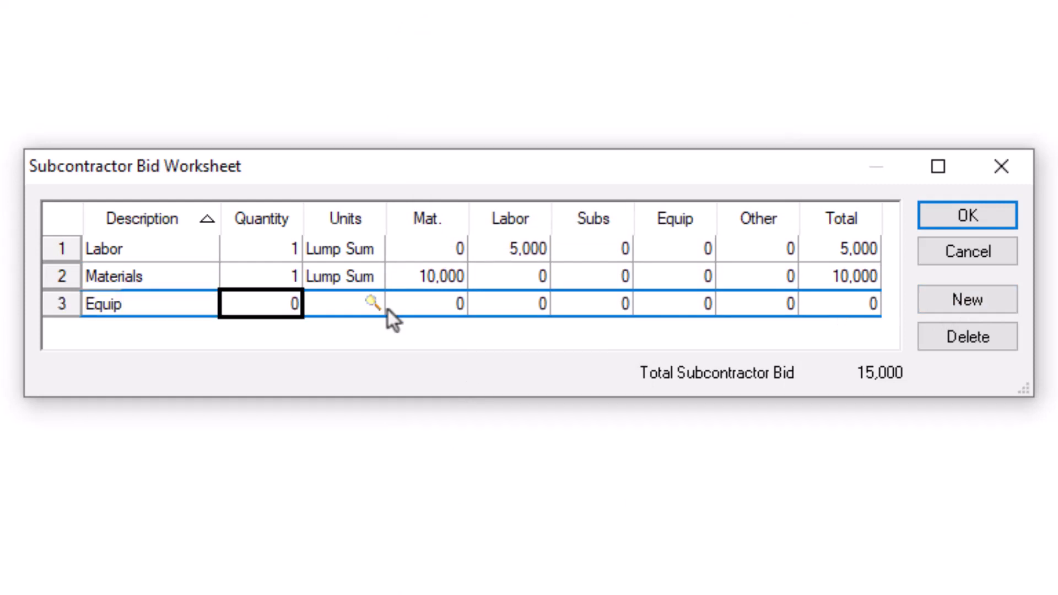
text(1)
key(Tab)
text(L)
key(Tab)
key(Tab)
key(Tab)
key(Tab)
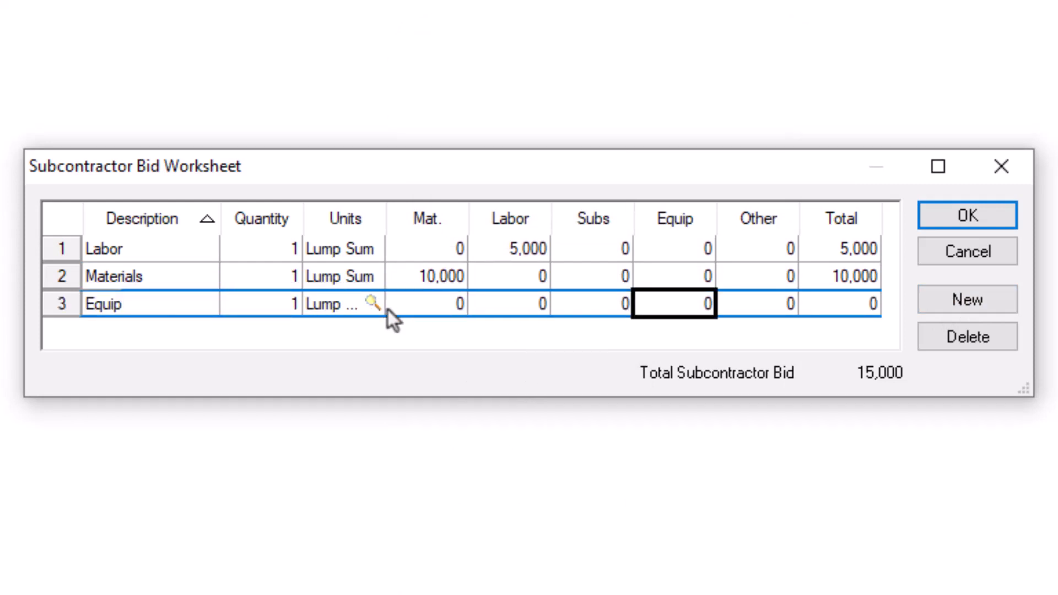
text(2500)
key(Tab)
click(968, 216)
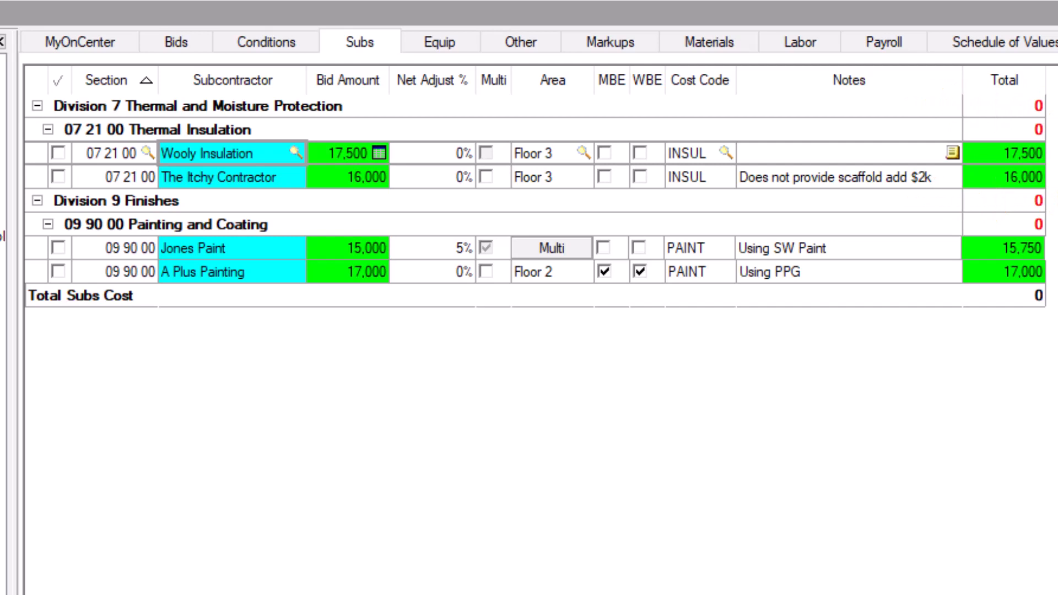
Select the Wooly Insulation and Jones Paint bids for use, and switch the Thermal Insulation selection from Wooly Insulation to The Itchy Contractor
click(58, 154)
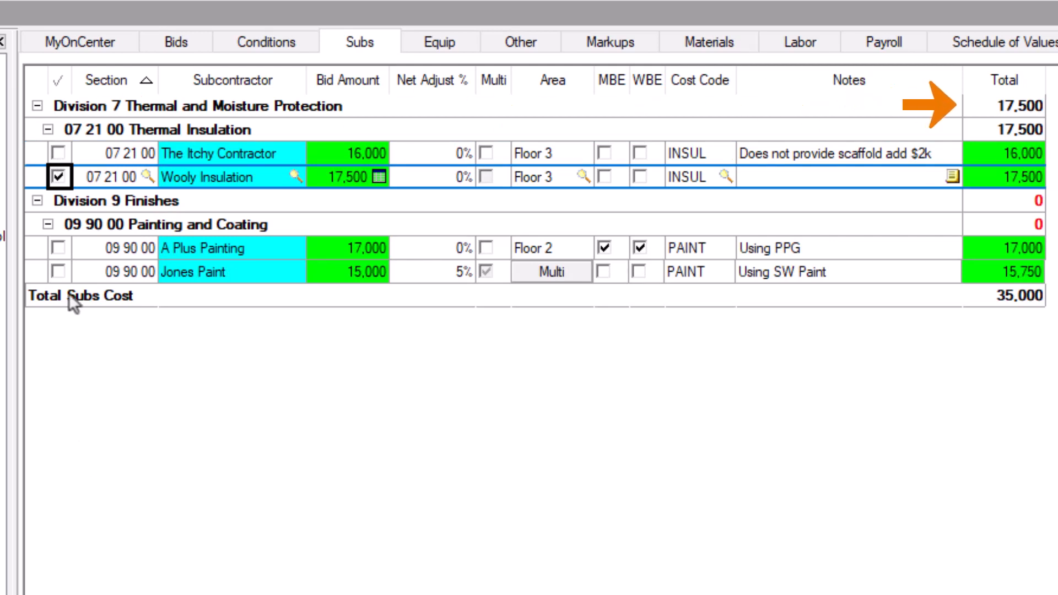
click(60, 271)
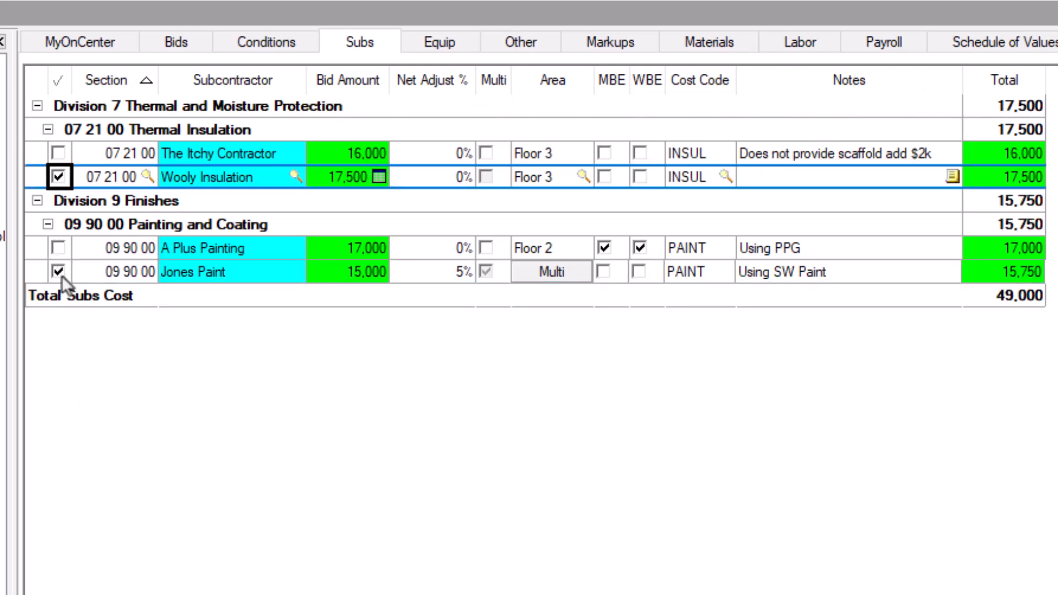
click(61, 182)
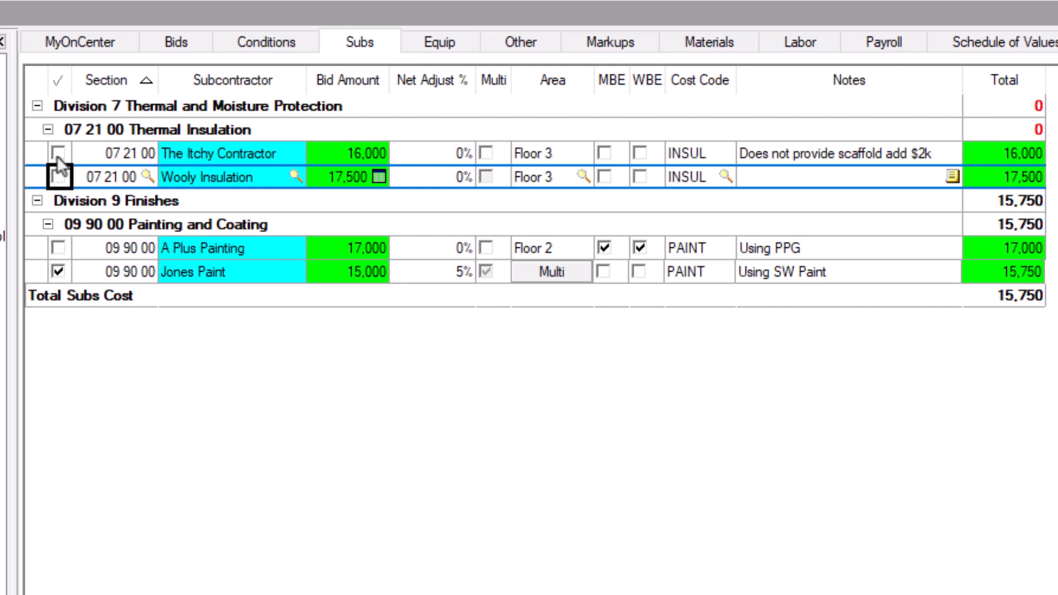
click(58, 154)
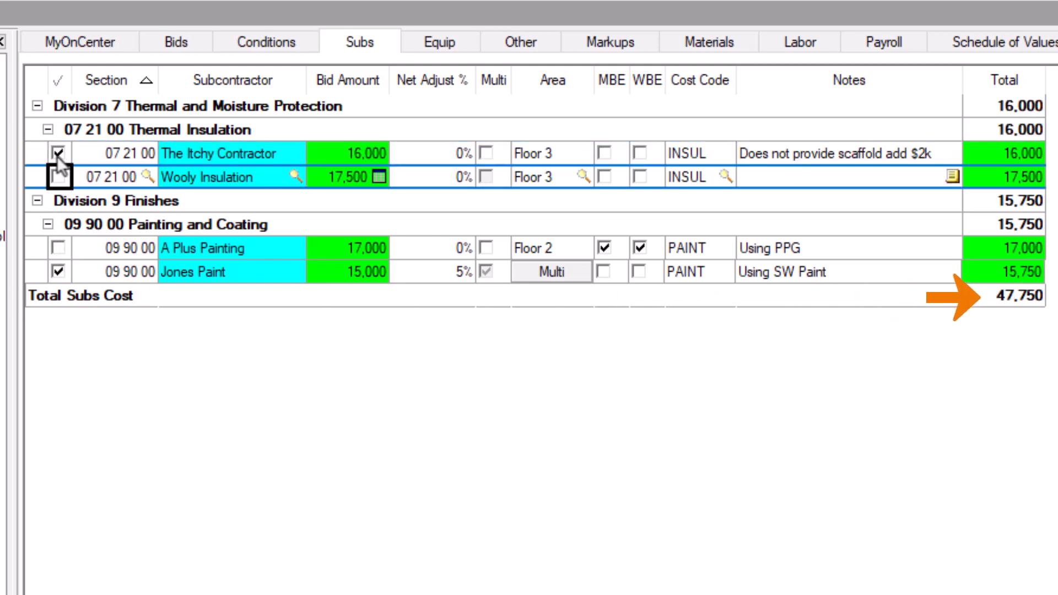